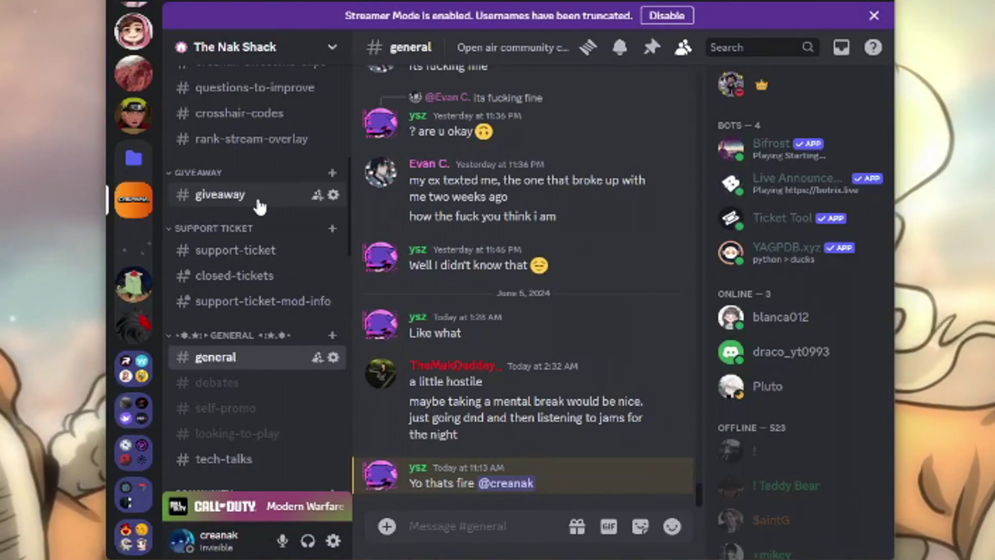
# - Look past #welcome-rules-info and go to The Nak Shack's #rank-stream-overlay channel
pyautogui.scroll(8, 254, 218)
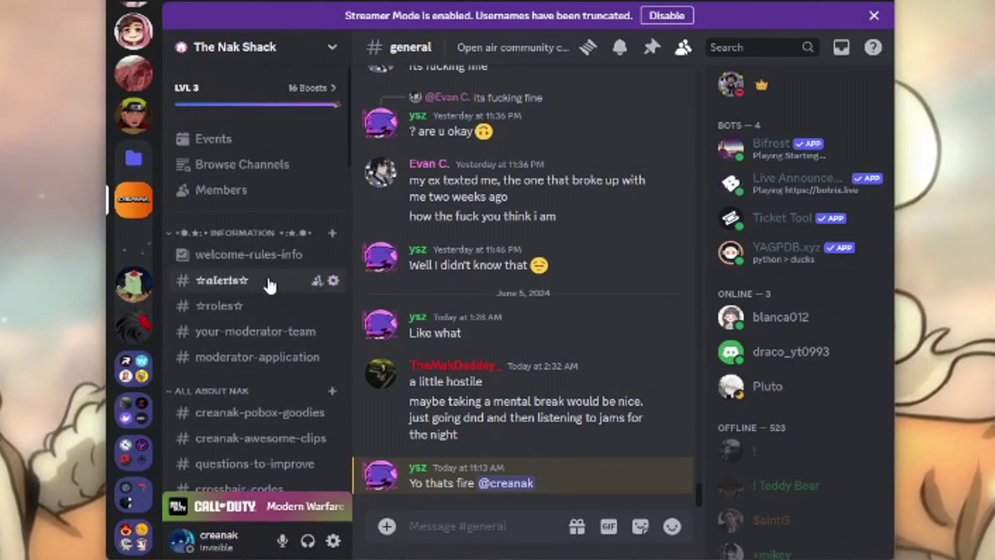
pyautogui.click(249, 254)
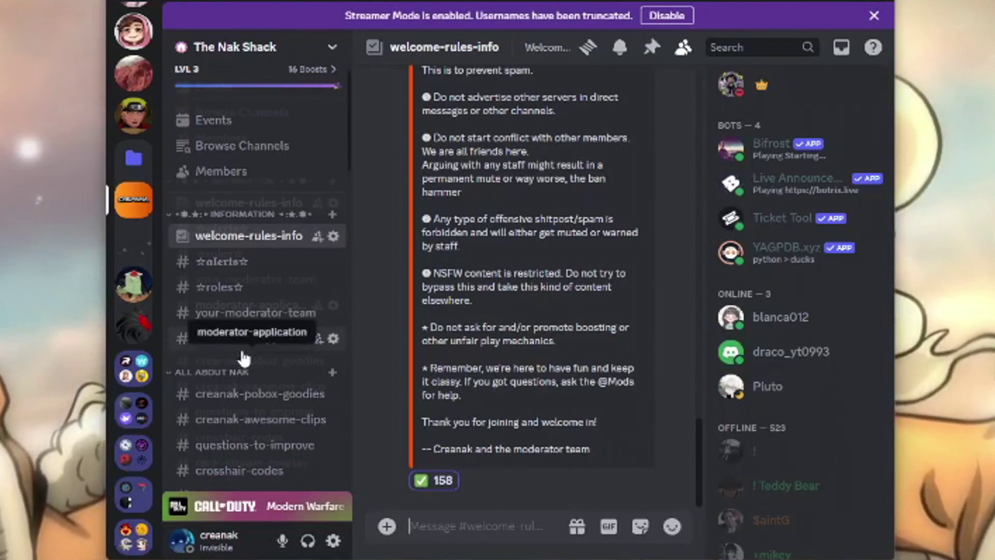
pyautogui.scroll(-8, 243, 356)
pyautogui.scroll(-4, 241, 355)
pyautogui.scroll(12, 259, 362)
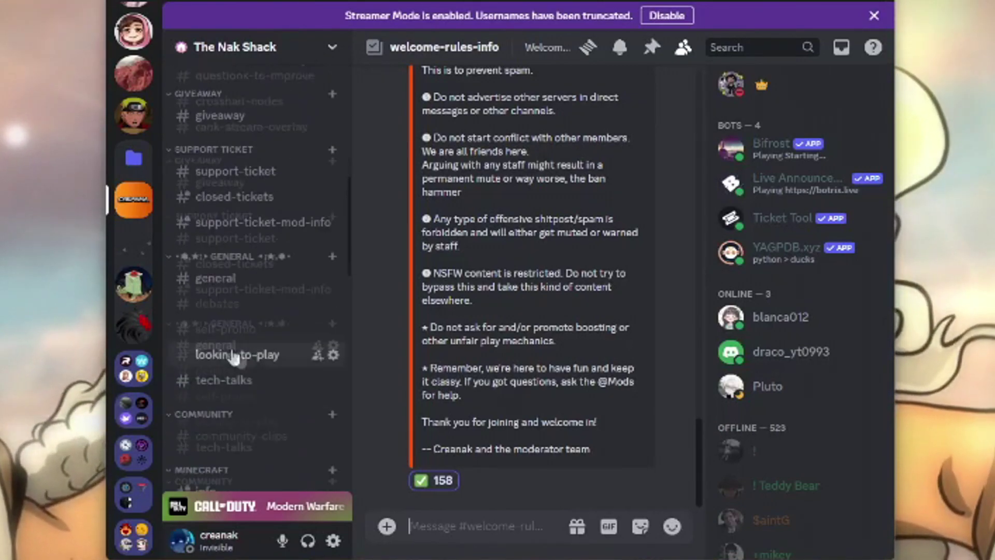
pyautogui.click(246, 221)
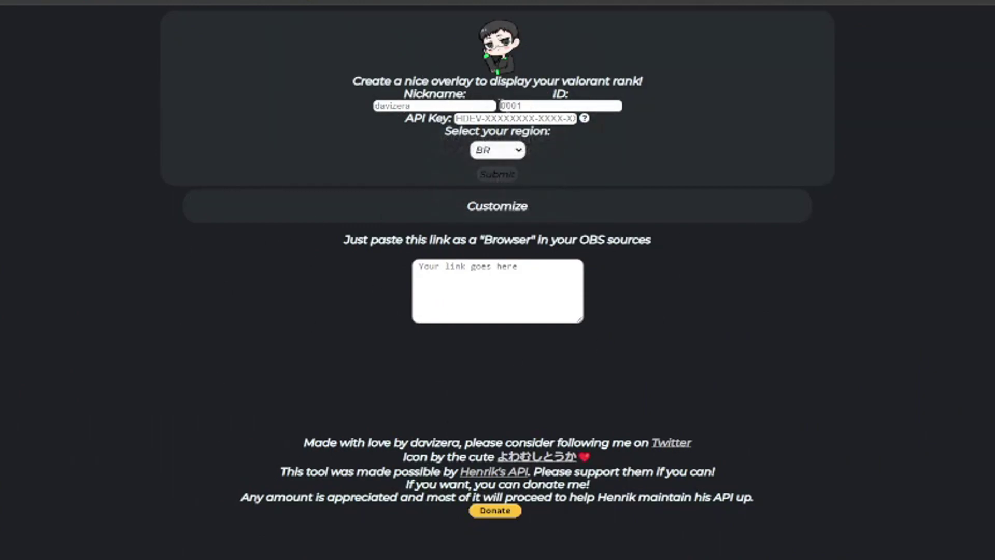
# - Set the overlay generator's region to NA
pyautogui.moveTo(584, 118)
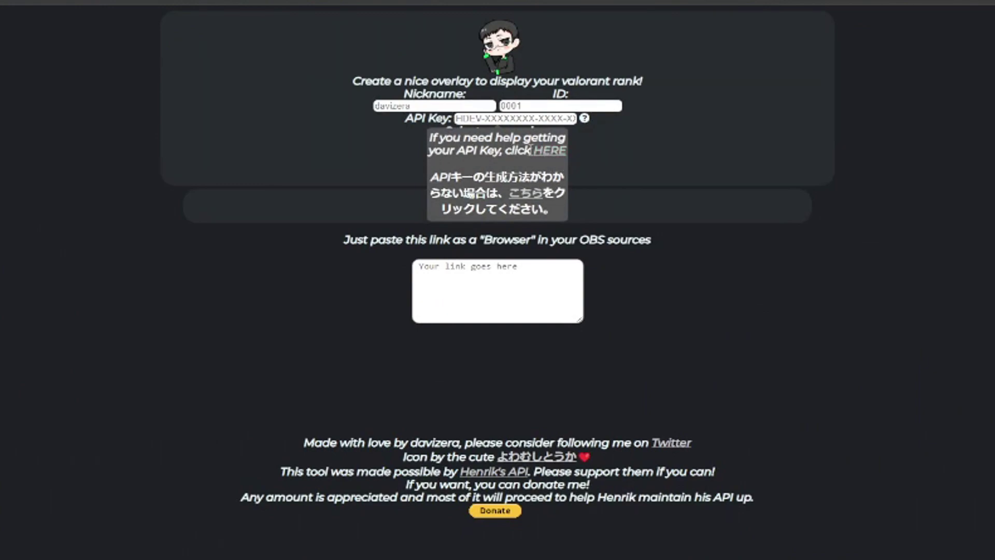
pyautogui.click(513, 150)
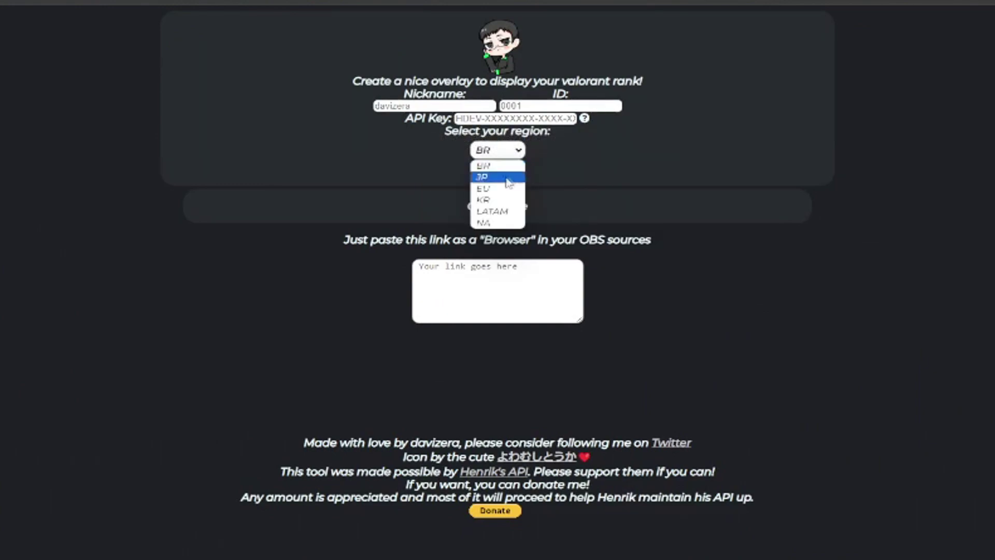
pyautogui.click(500, 223)
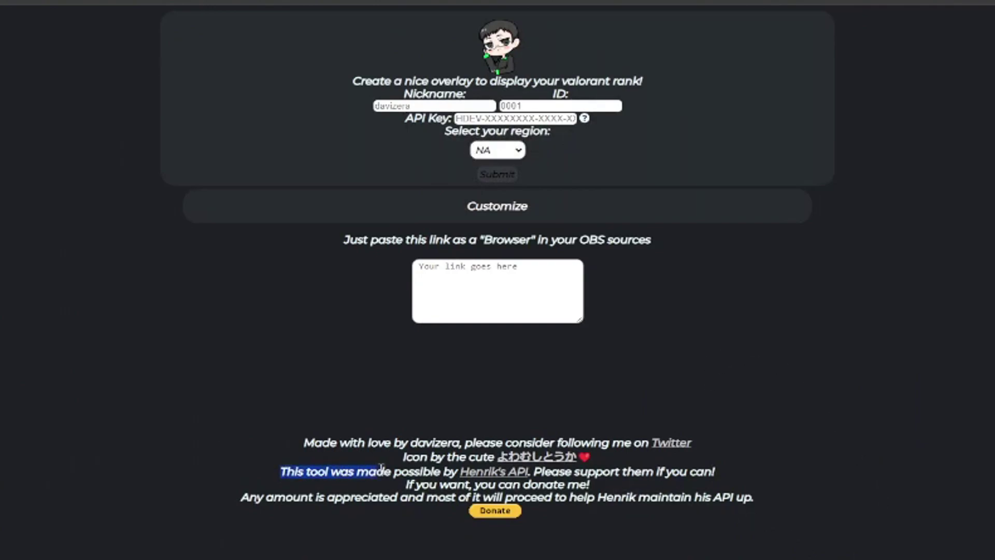
pyautogui.moveTo(382, 468); pyautogui.dragTo(731, 475)
pyautogui.click(531, 154)
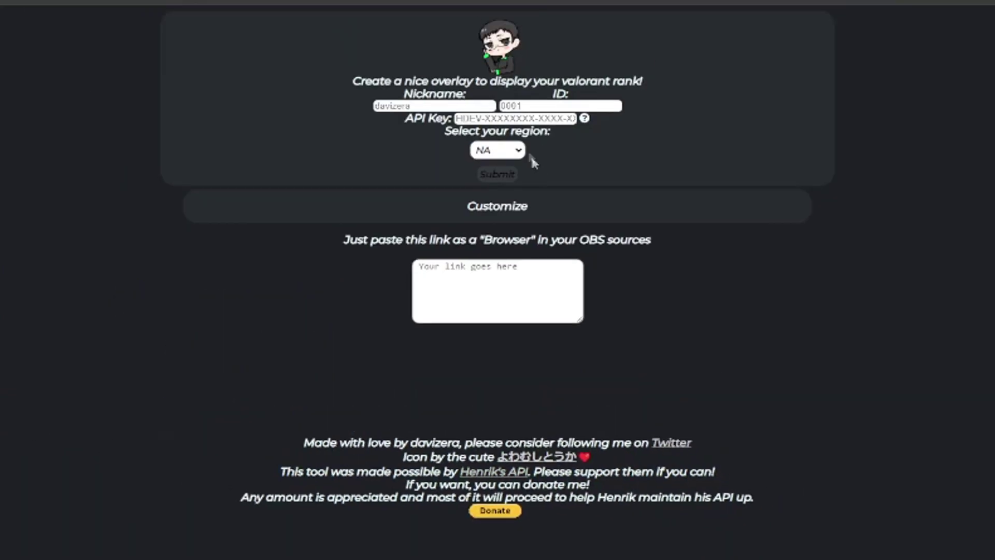
# - View the API key guide in English, then return to Discord
pyautogui.moveTo(585, 118)
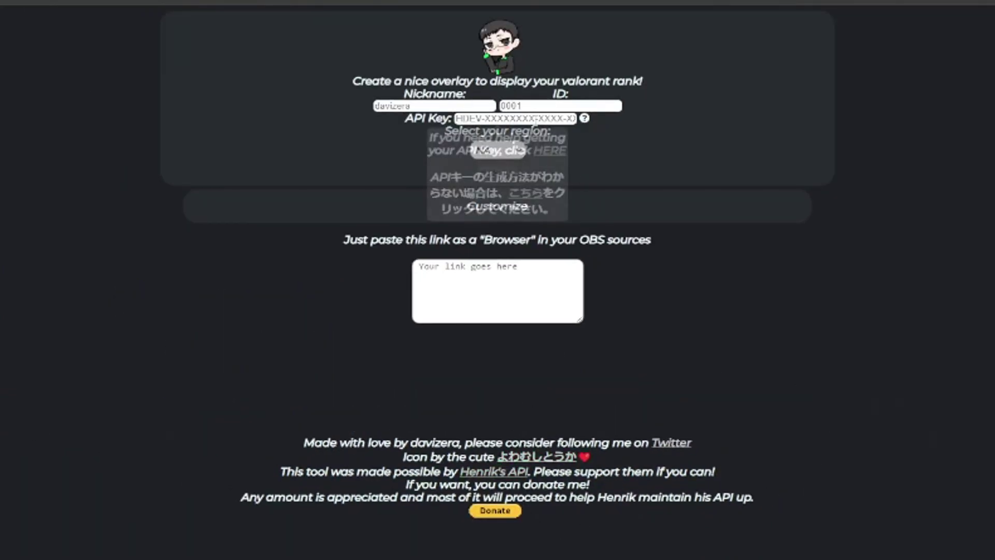
pyautogui.click(551, 154)
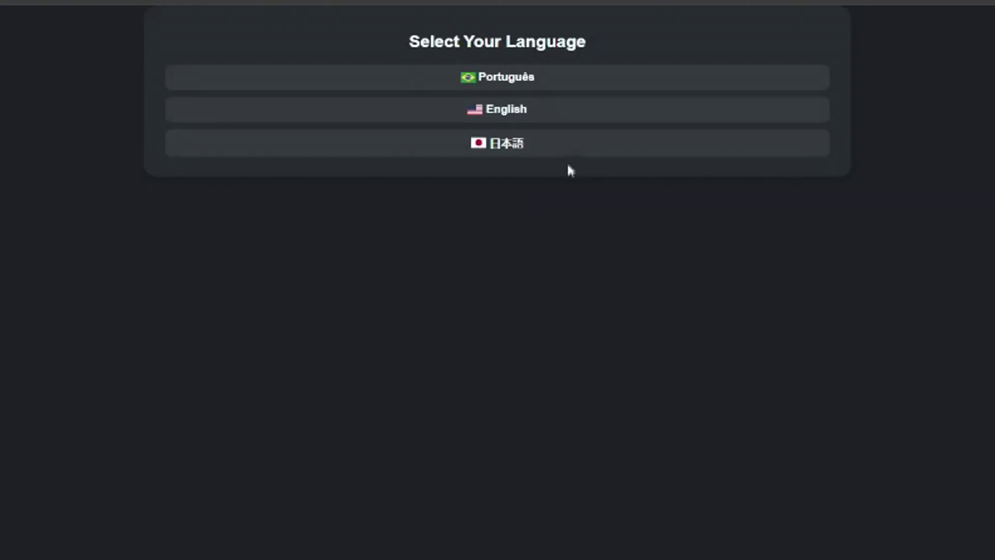
pyautogui.click(503, 114)
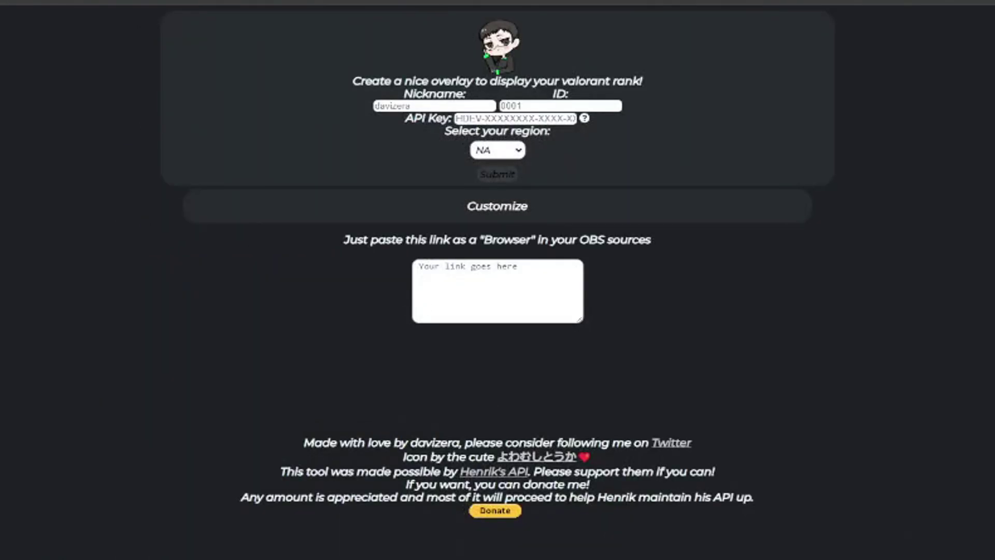
pyautogui.hotkey('alt', 'Tab')
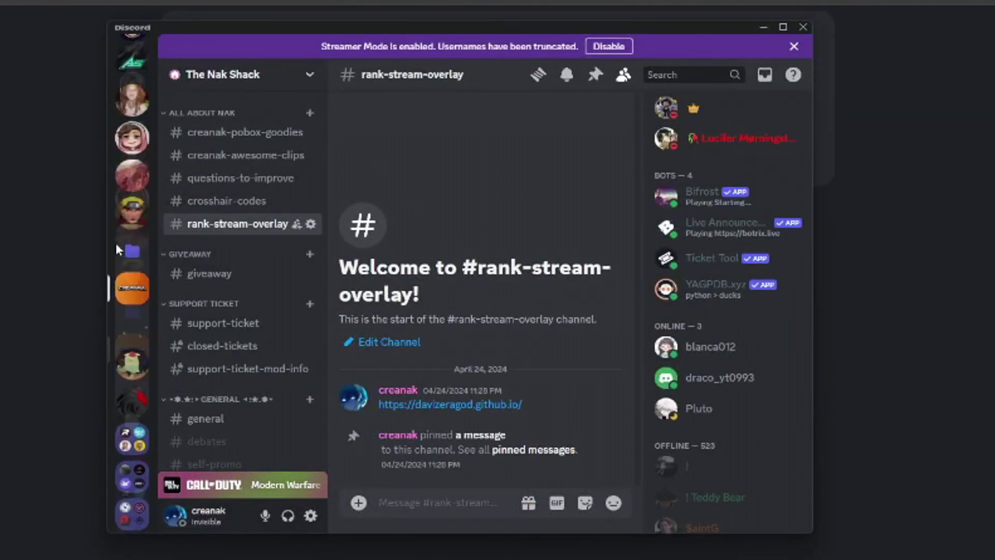
# - Request a new Valorant API key with Generate in HenrikDev Systems' #get-a-key channel
pyautogui.click(130, 139)
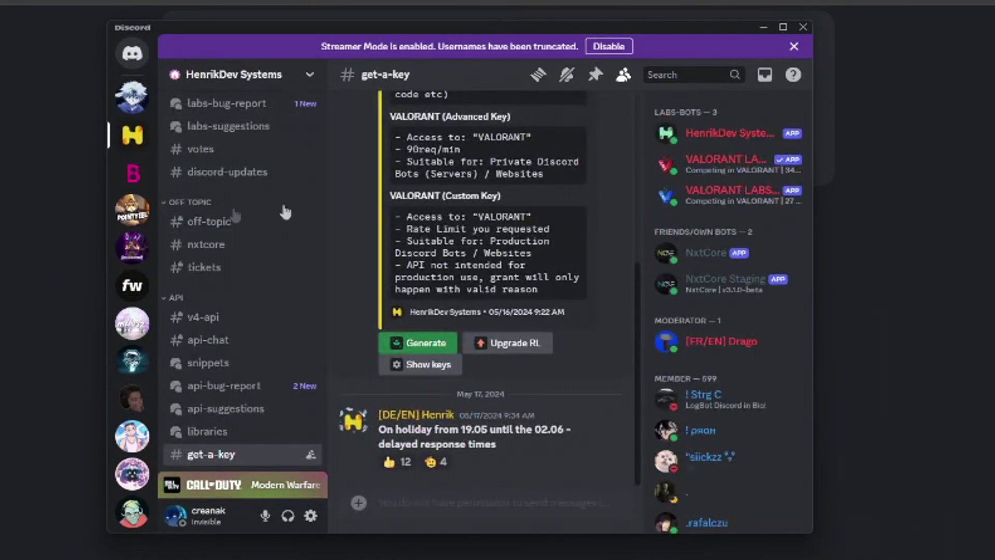
pyautogui.scroll(10, 240, 259)
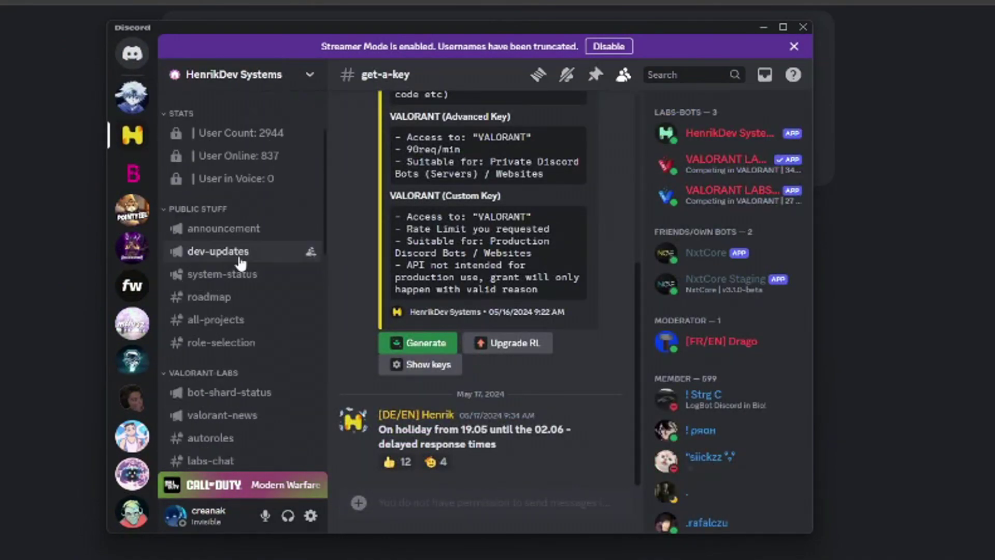
pyautogui.scroll(3, 240, 259)
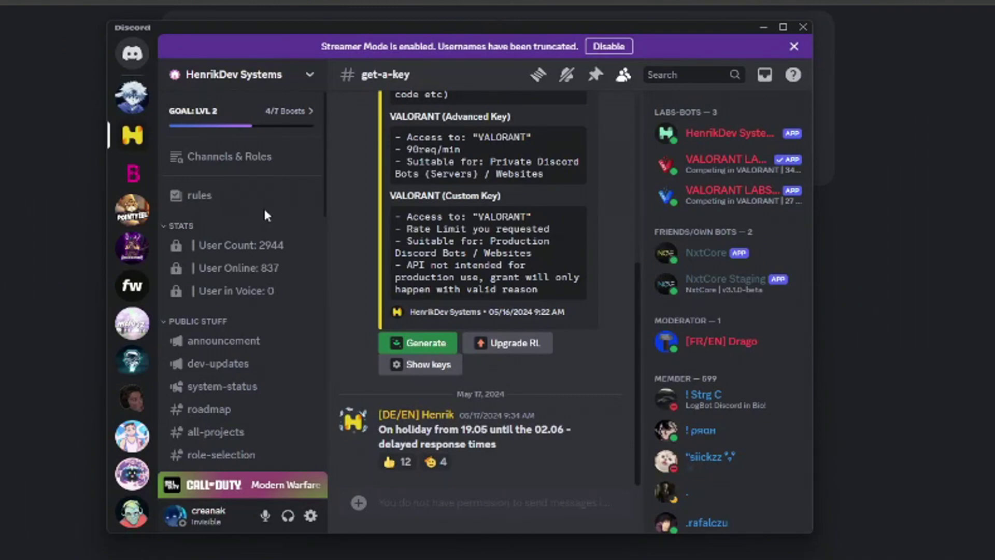
pyautogui.scroll(-15, 264, 211)
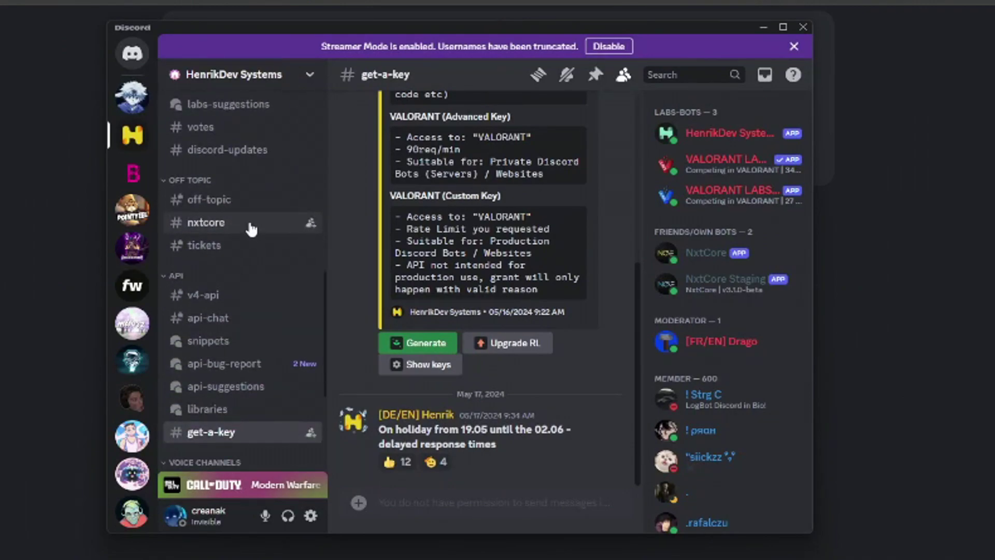
pyautogui.scroll(-3, 251, 228)
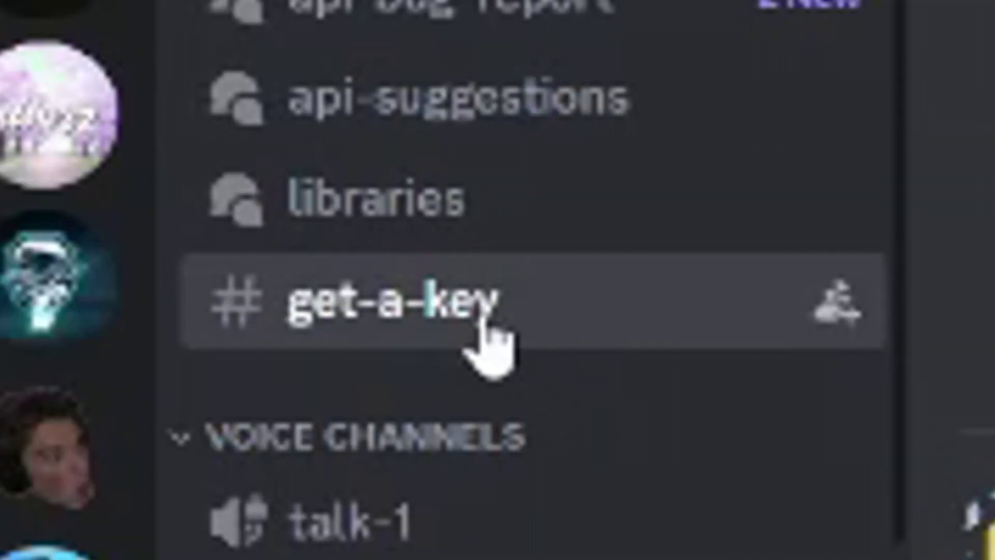
pyautogui.click(484, 319)
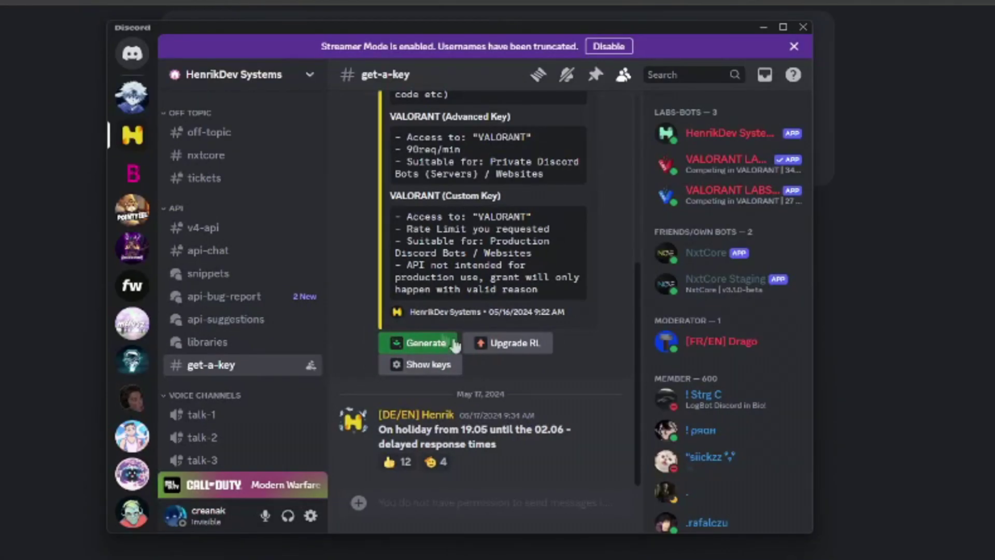
pyautogui.click(413, 347)
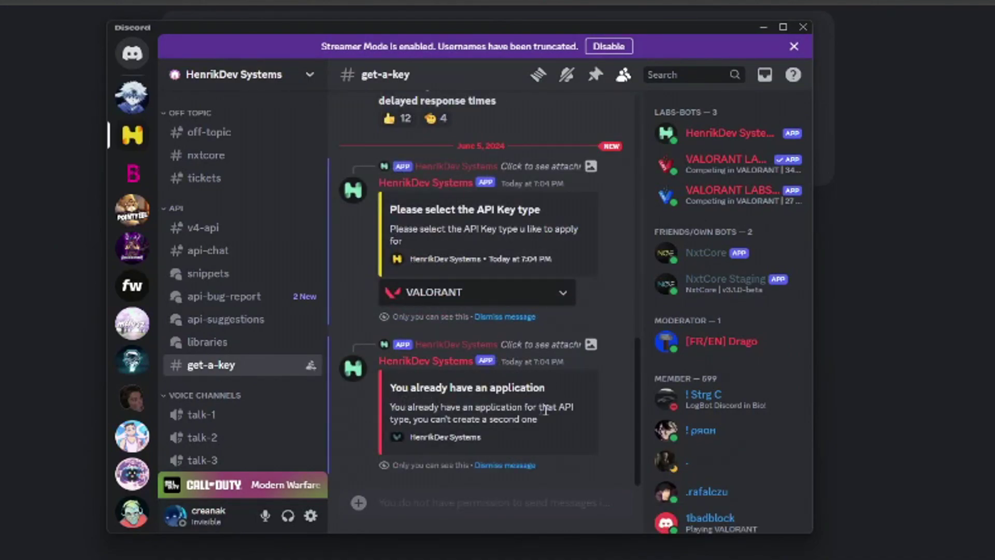
pyautogui.click(569, 436)
# - Back on the overlay form, verify the nickname, ID and API key entries and open the region list
pyautogui.press('super+Down')
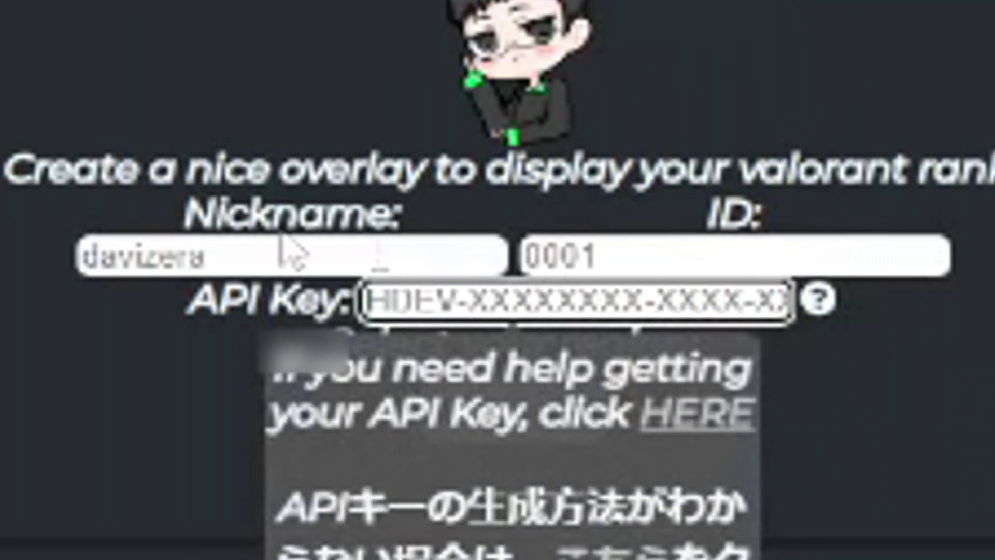
pyautogui.click(175, 251)
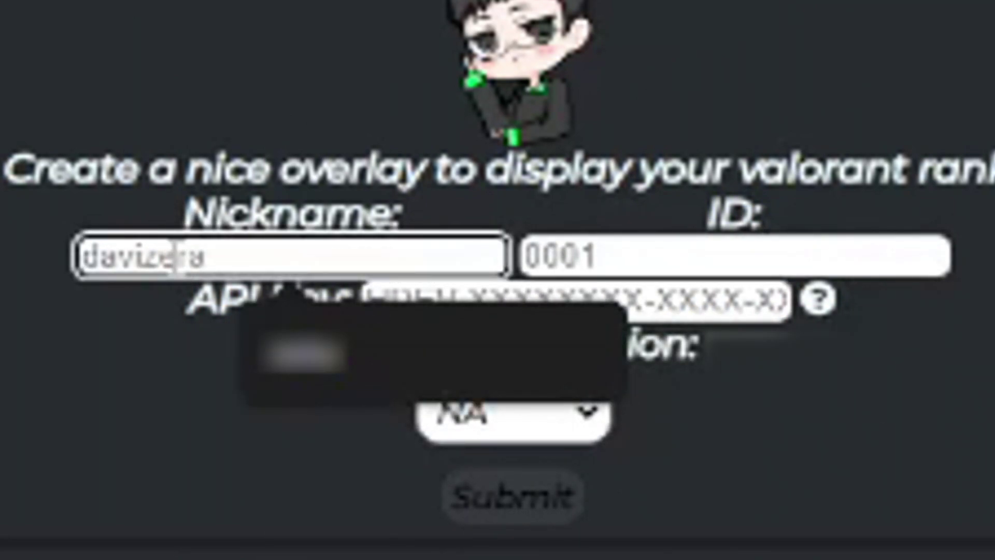
pyautogui.click(721, 256)
pyautogui.click(100, 253)
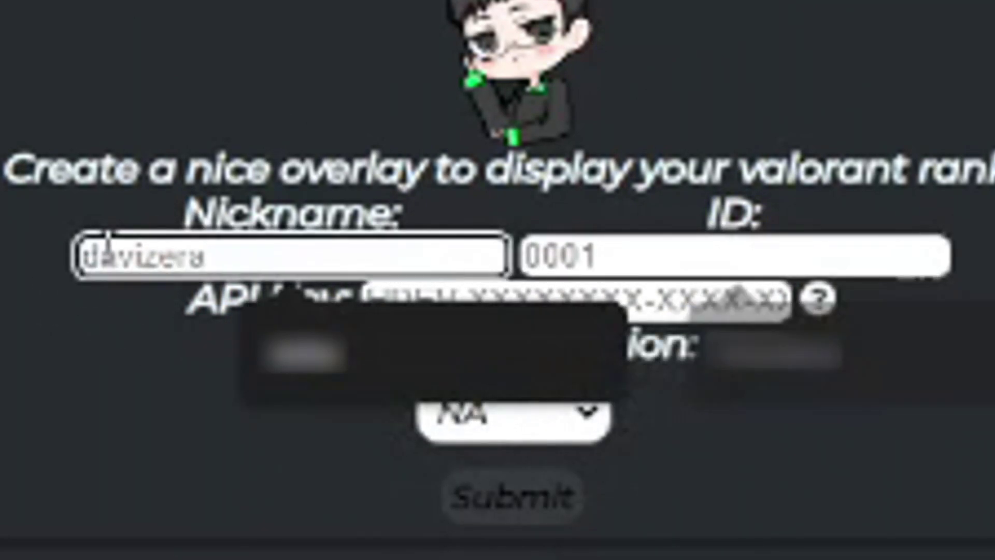
pyautogui.click(676, 244)
pyautogui.click(584, 417)
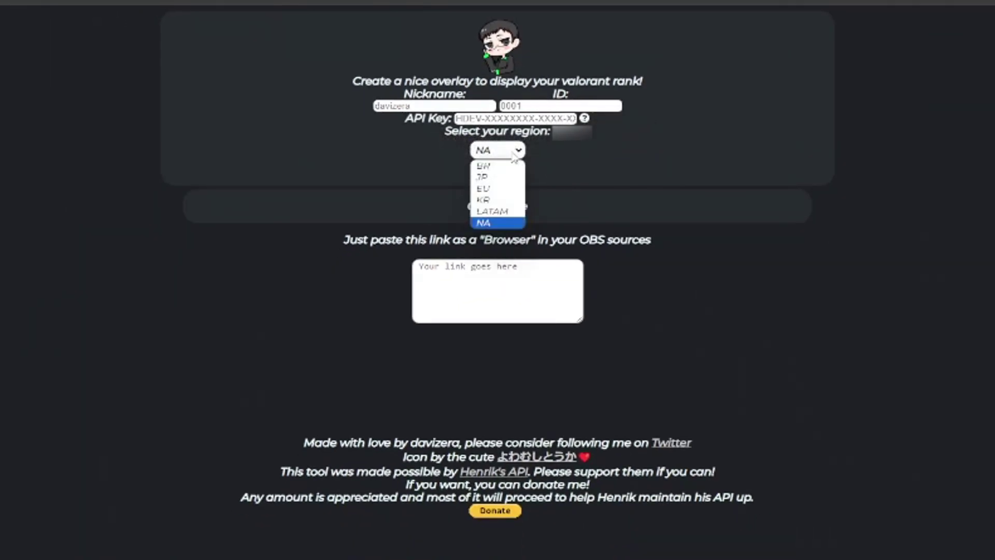
# - Keep region NA, give the overlay an orange background and black text, then switch to OBS
pyautogui.click(510, 223)
pyautogui.click(516, 210)
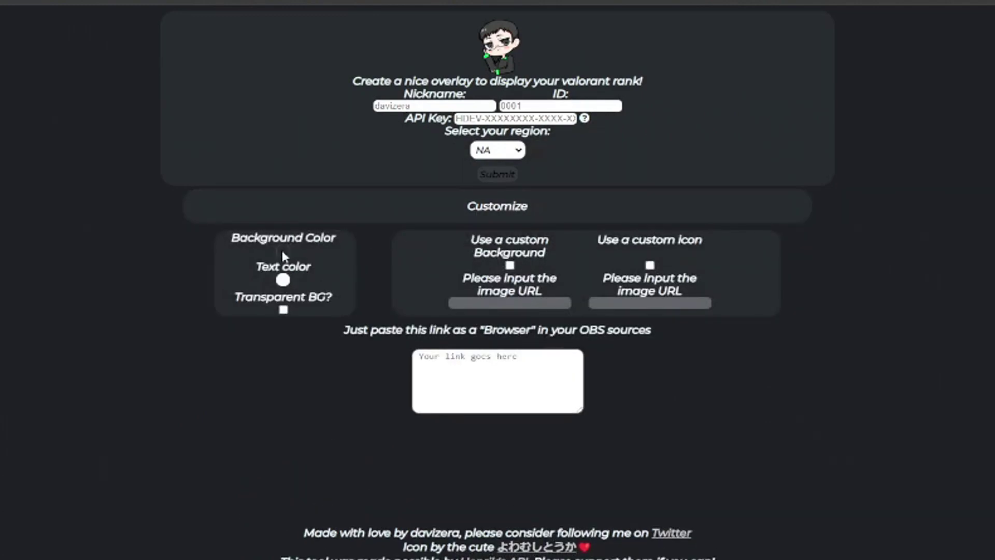
pyautogui.click(284, 254)
pyautogui.click(419, 366)
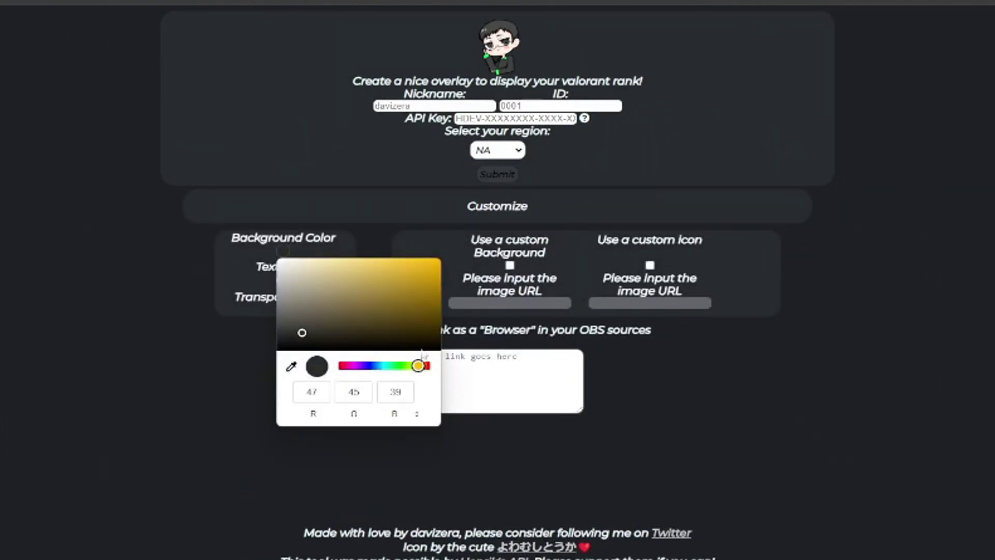
pyautogui.click(423, 366)
pyautogui.click(743, 364)
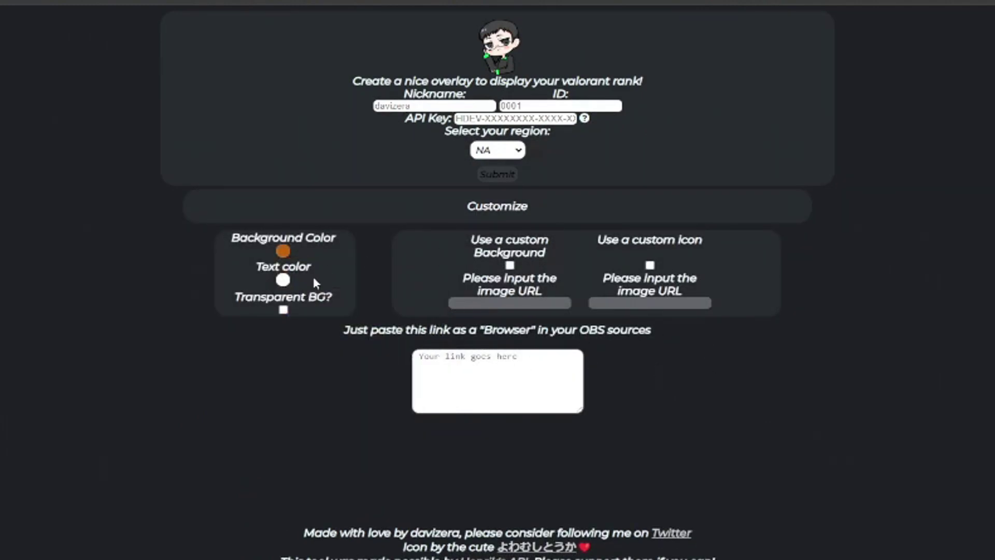
pyautogui.click(283, 279)
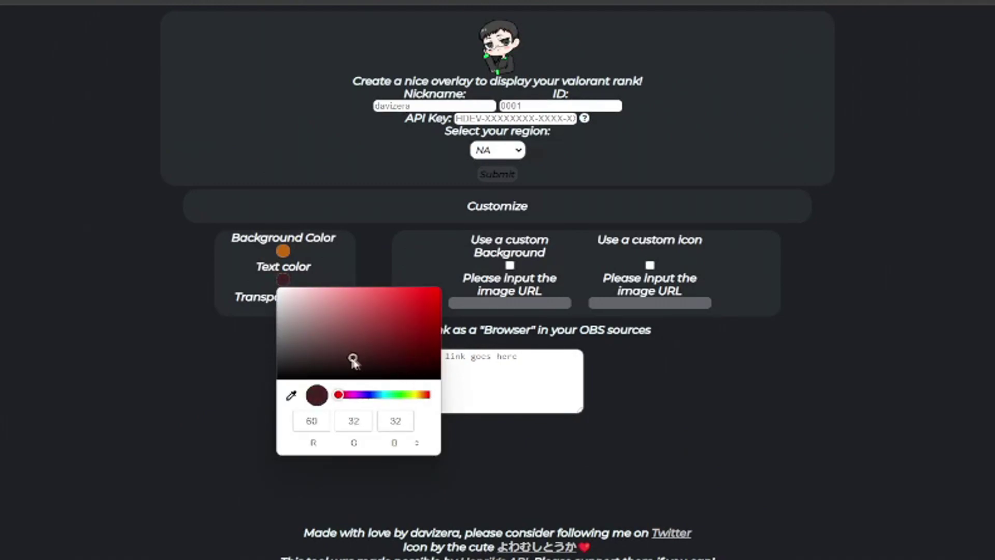
pyautogui.click(913, 395)
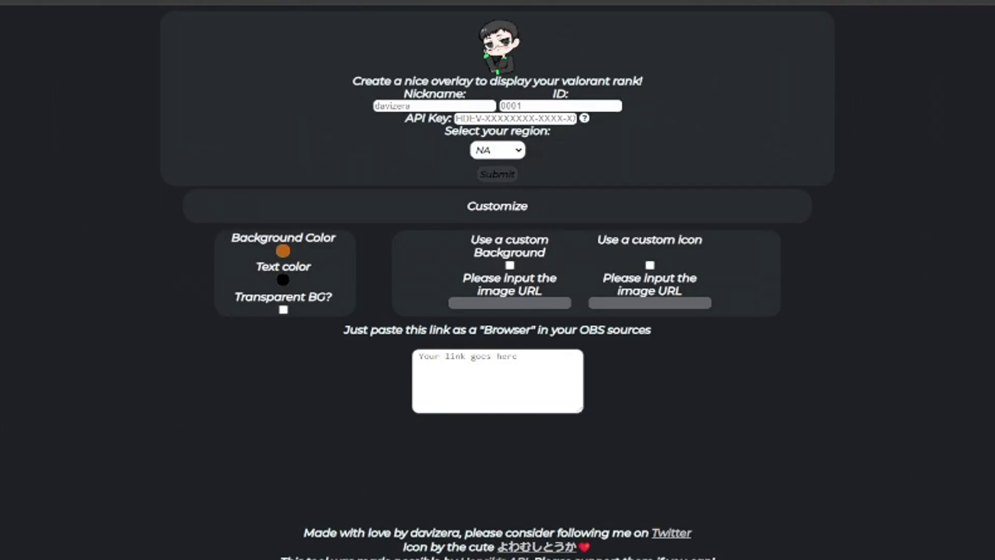
pyautogui.hotkey('alt', 'Tab')
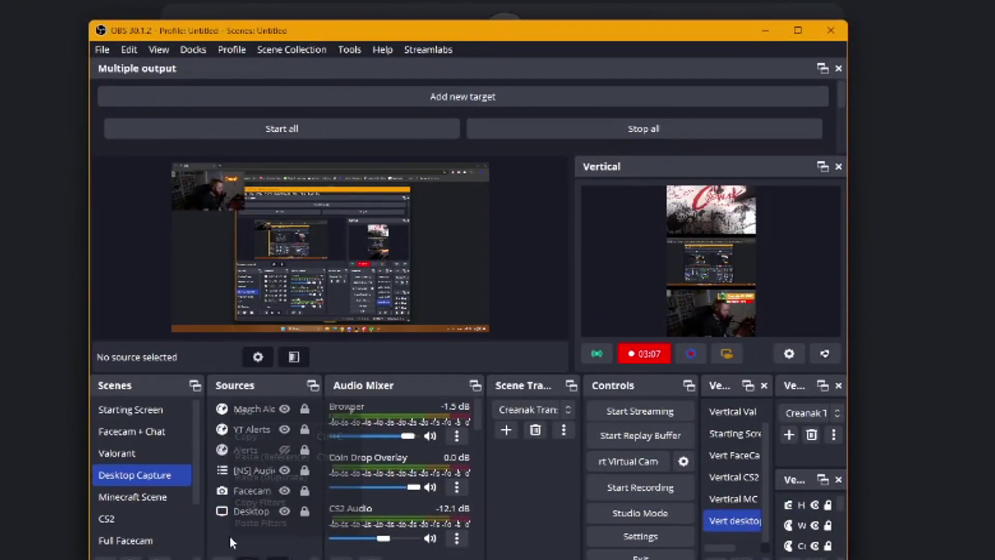
# - Start adding a Browser source to Desktop Capture, choosing to reuse an existing one
pyautogui.rightClick(230, 536)
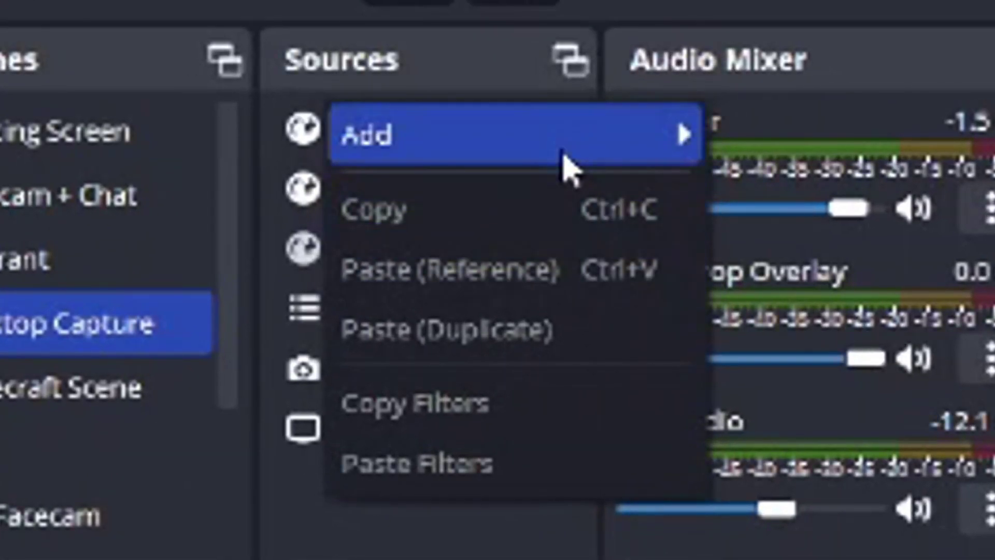
pyautogui.moveTo(570, 155)
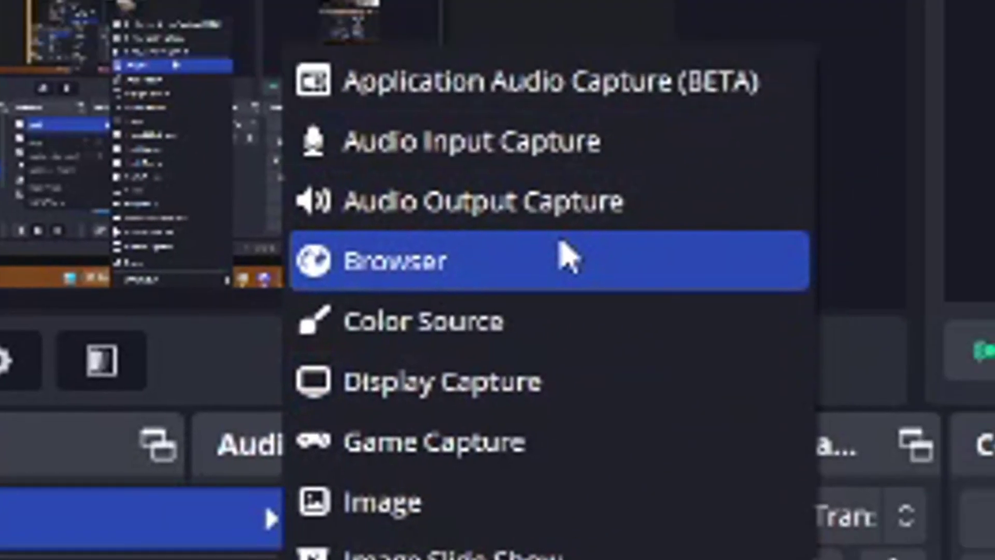
pyautogui.click(569, 257)
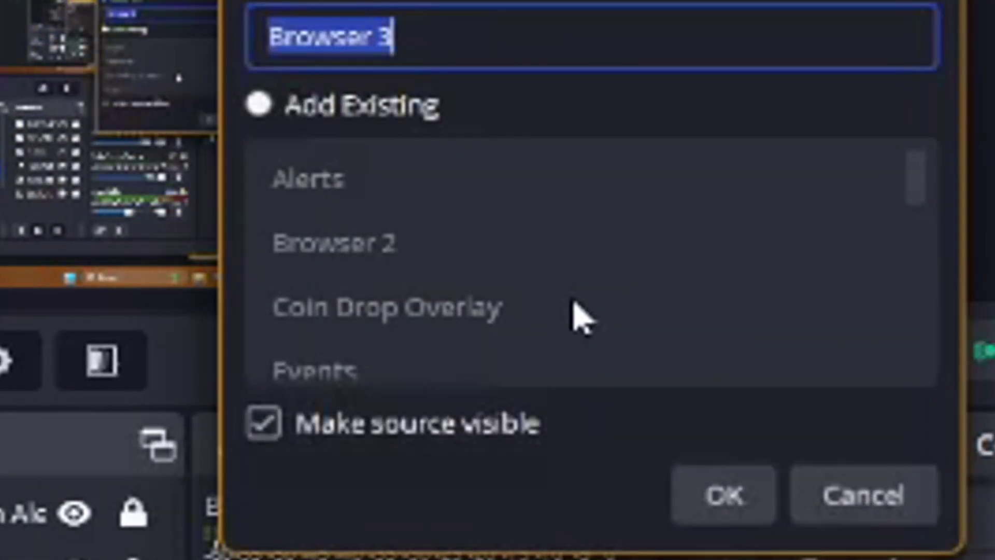
pyautogui.click(304, 258)
# - Pick the existing Tracker source, confirm, and drag the overlay to the canvas's left edge
pyautogui.scroll(-5, 409, 415)
pyautogui.click(410, 456)
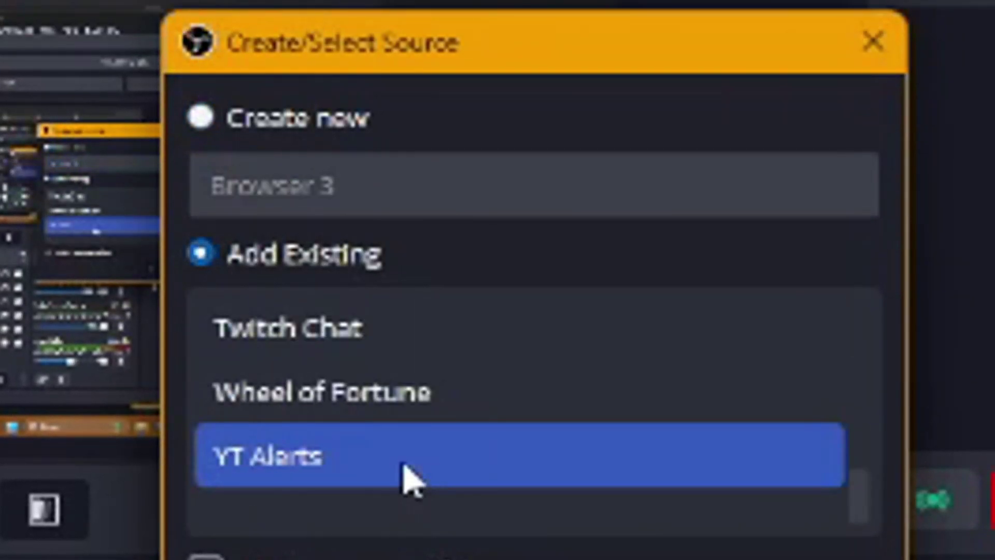
pyautogui.click(301, 353)
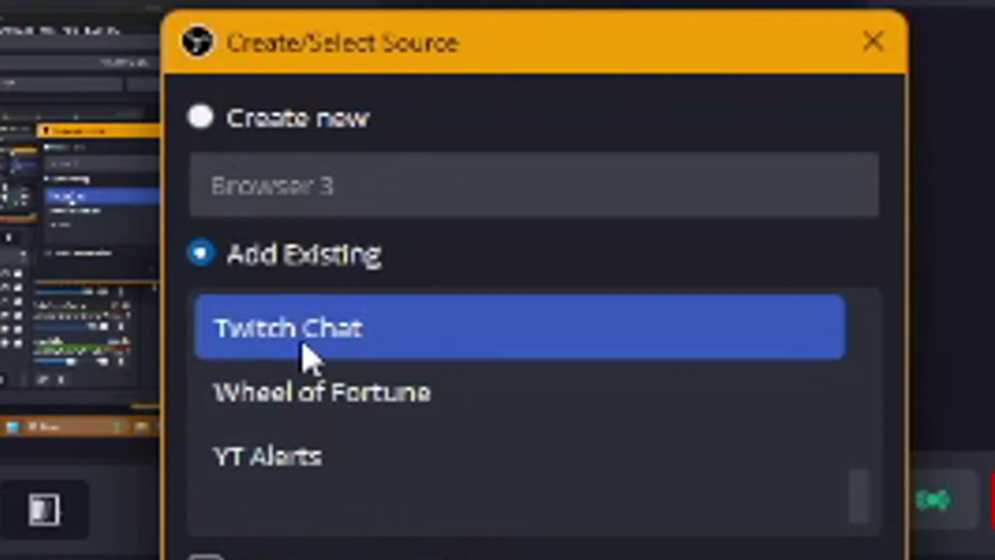
pyautogui.scroll(2, 279, 430)
pyautogui.click(280, 420)
pyautogui.click(327, 446)
pyautogui.scroll(-1, 321, 440)
pyautogui.click(306, 415)
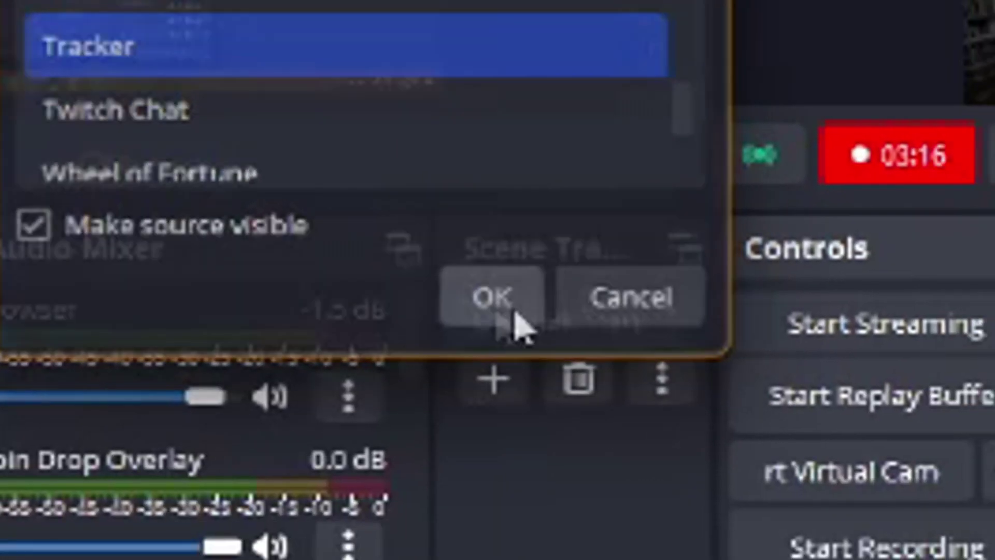
pyautogui.click(513, 311)
pyautogui.moveTo(424, 250)
pyautogui.mouseDown()
pyautogui.moveTo(385, 266)
pyautogui.moveTo(370, 251)
pyautogui.mouseUp()
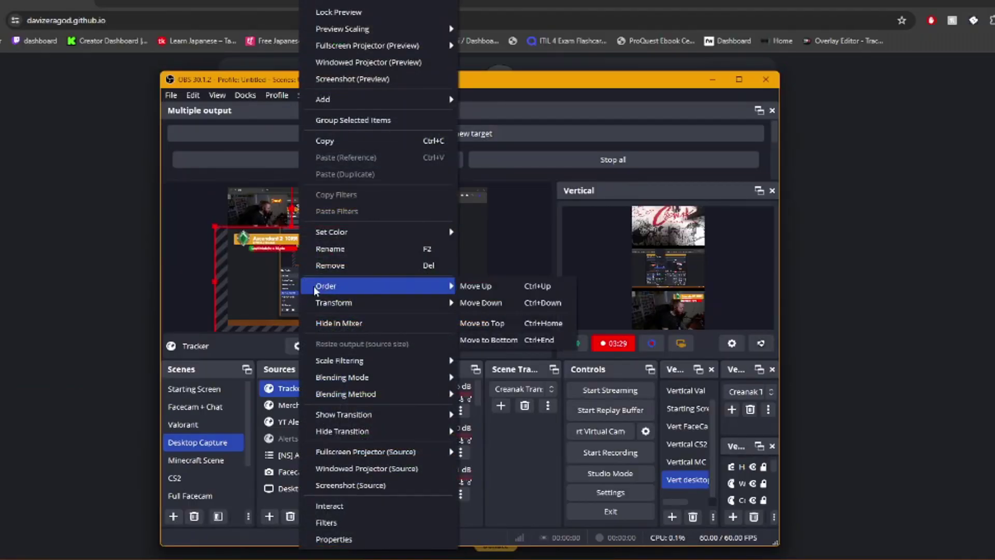
pyautogui.click(321, 539)
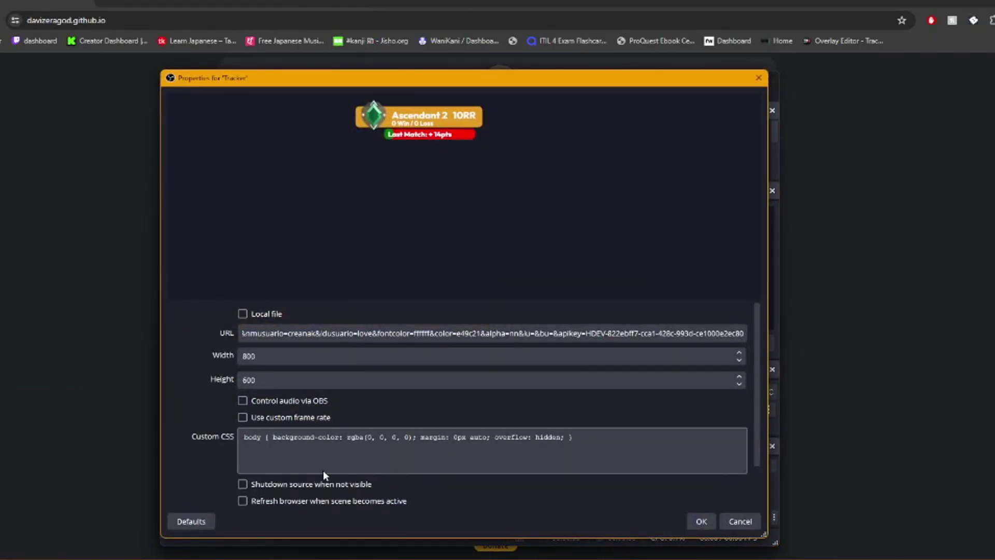
pyautogui.scroll(-2, 322, 471)
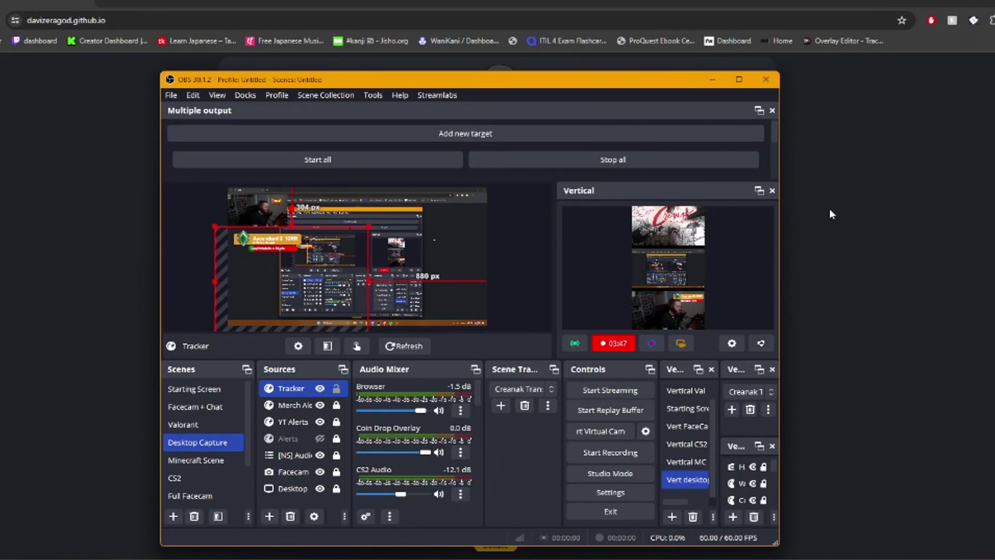
pyautogui.rightClick(283, 264)
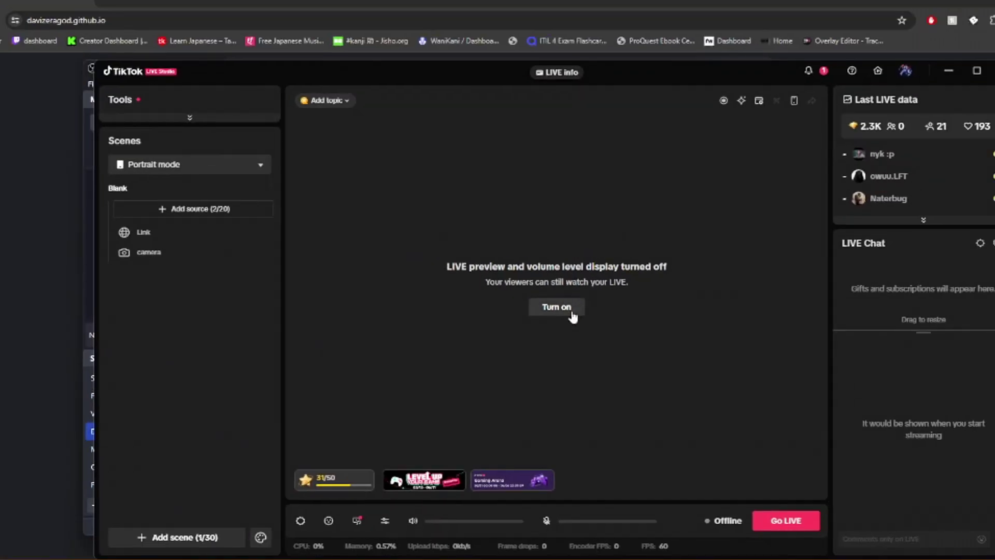
# - Turn TikTok LIVE Studio's live preview back on
pyautogui.click(571, 308)
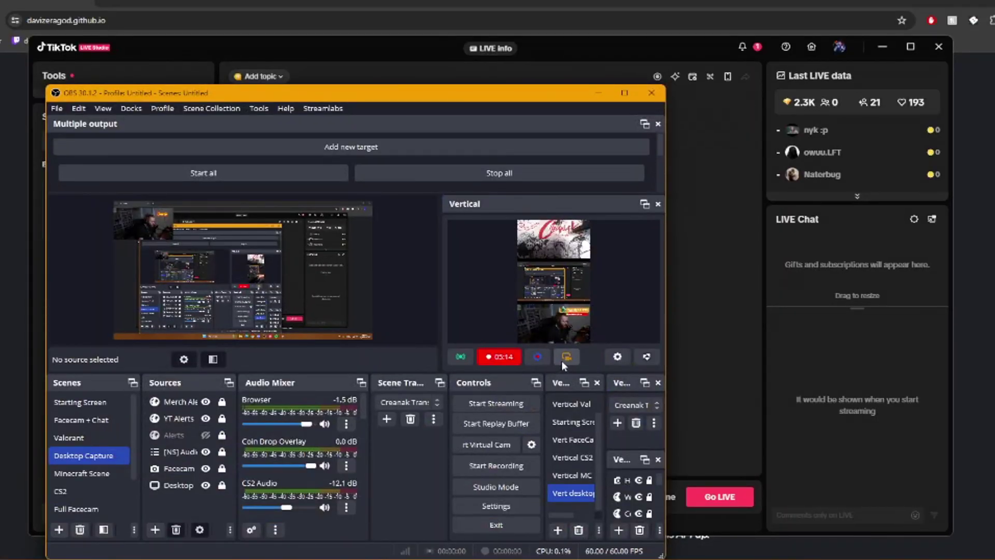
# - Start OBS's Vertical virtual camera and move OBS aside to reveal TikTok LIVE Studio's preview
pyautogui.click(562, 360)
pyautogui.moveTo(455, 102); pyautogui.dragTo(0, 101)
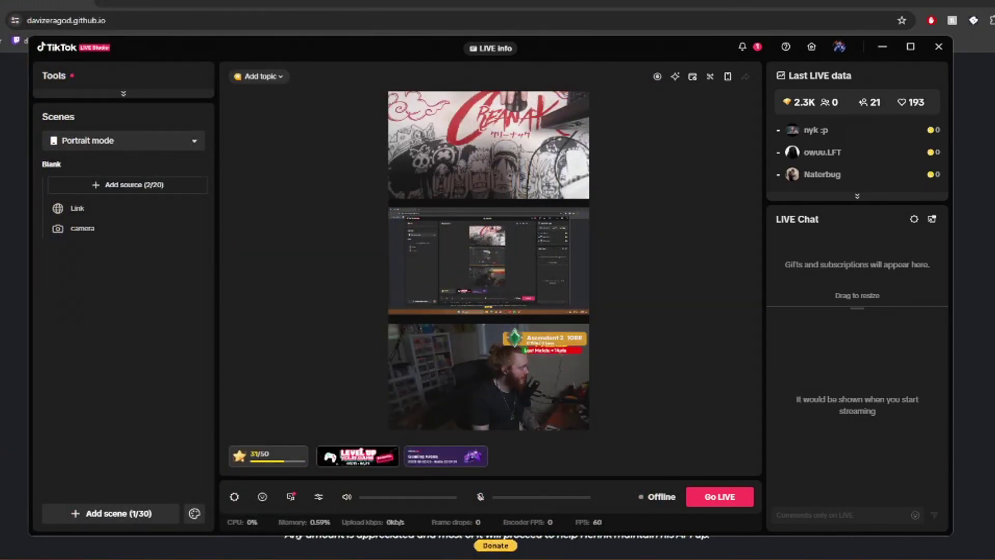